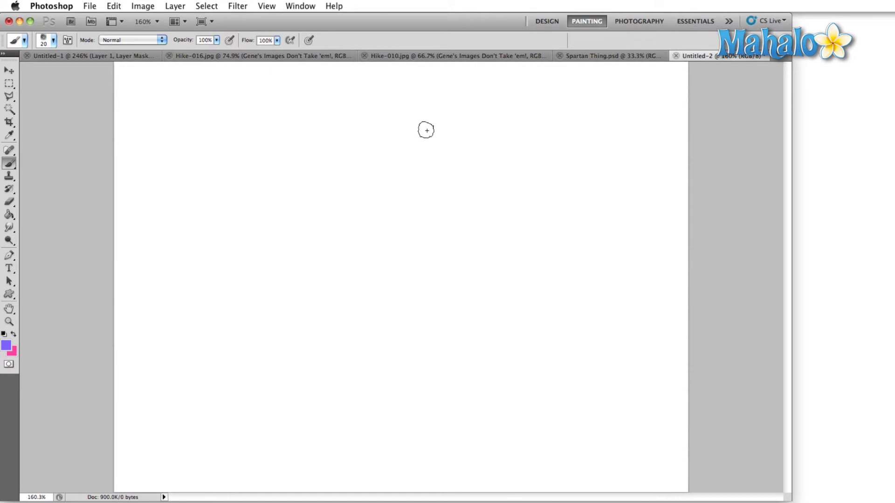
- Show the Swatches panel from the Window menu
click(300, 7)
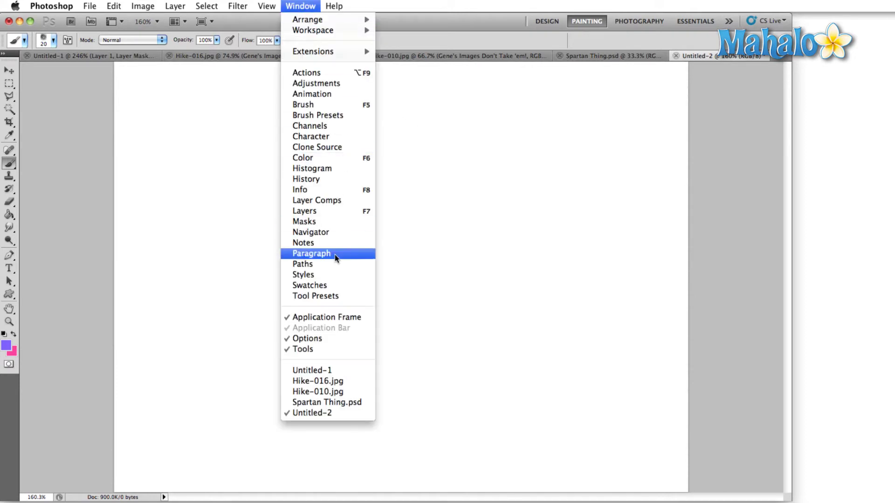
click(294, 286)
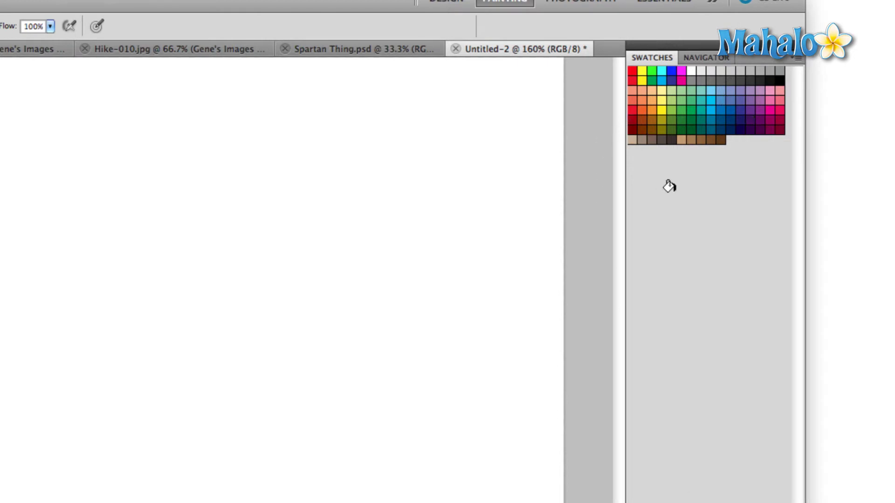
- Add the current pink foreground colour to the swatch grid as a swatch named 'Anything'
click(2, 280)
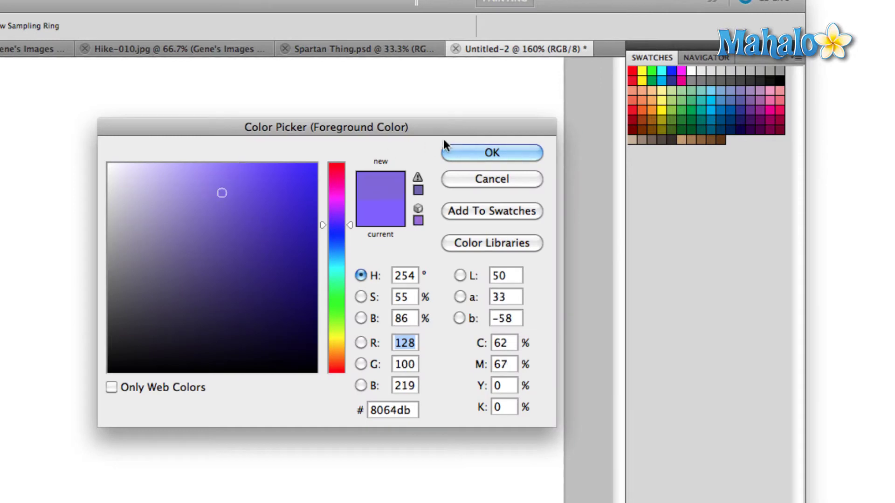
click(452, 149)
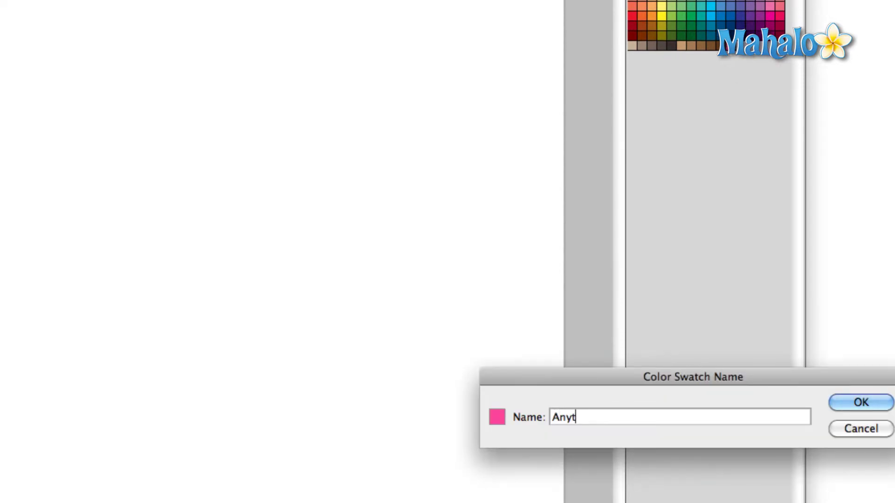
text(g)
key(Return)
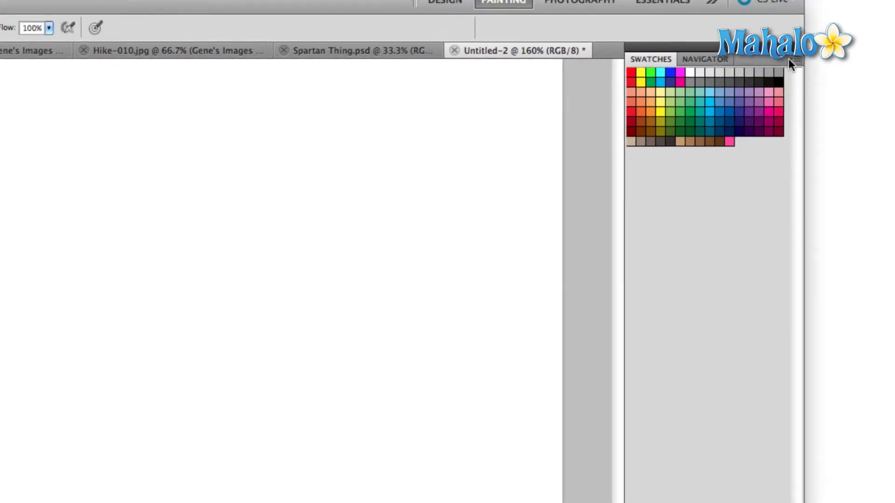
click(802, 30)
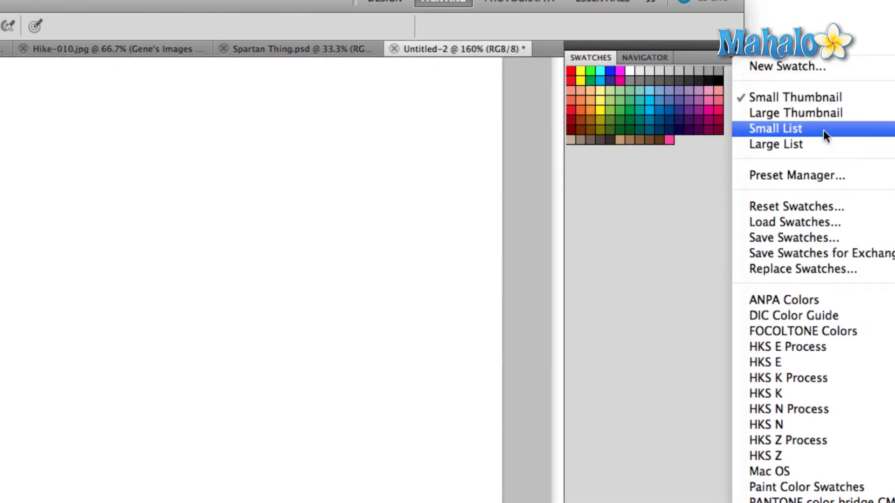
click(824, 129)
click(731, 56)
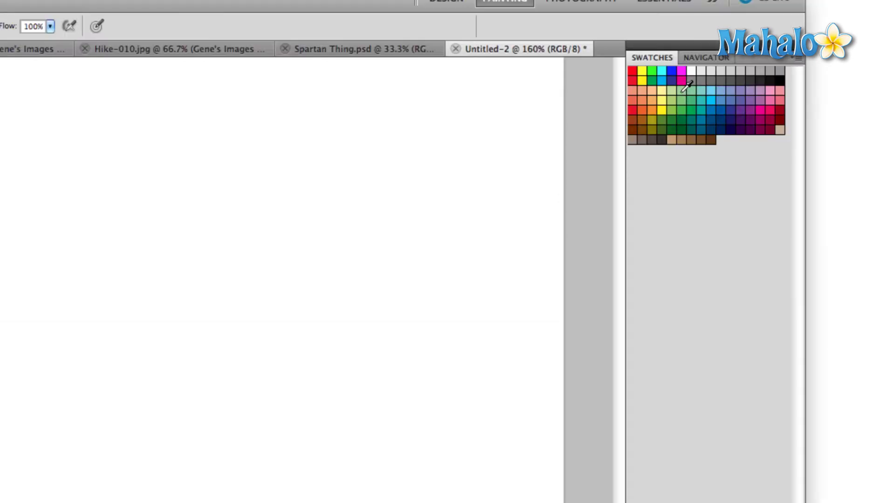
drag(683, 91, 681, 92)
- Delete two swatches via Delete Swatch and the trash, and duplicate a purple swatch at the end
drag(681, 93, 758, 502)
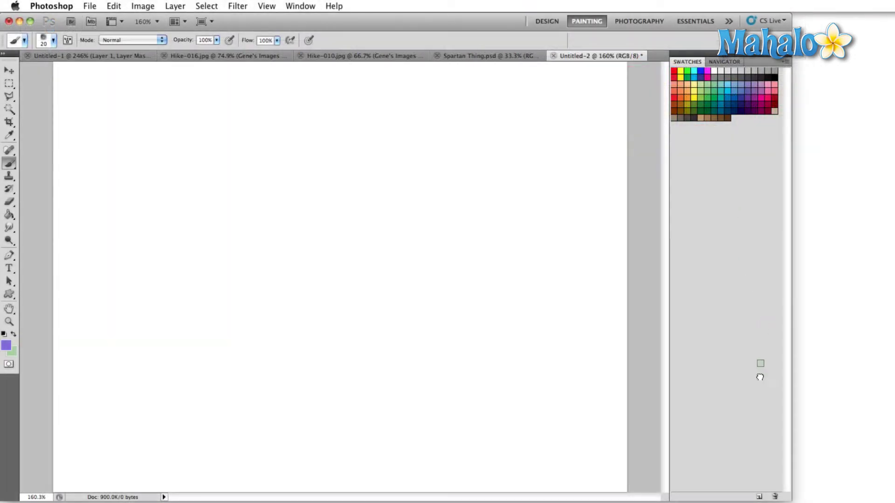
drag(760, 377, 775, 495)
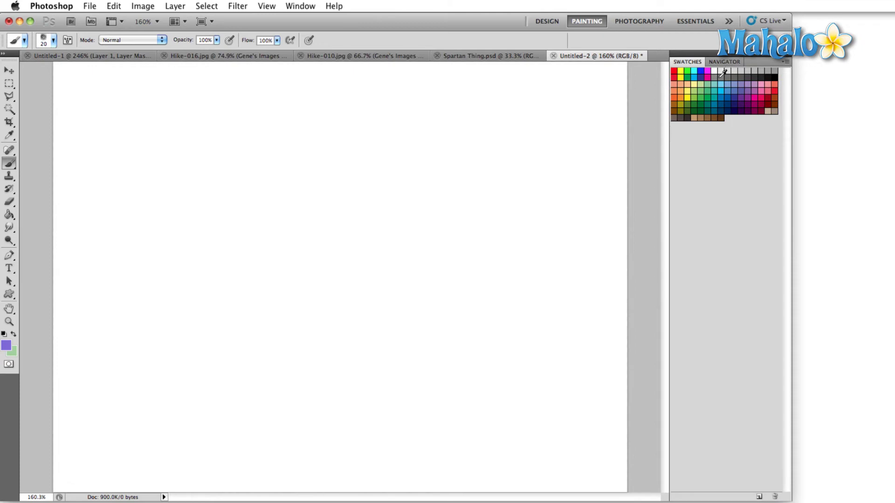
right_click(720, 77)
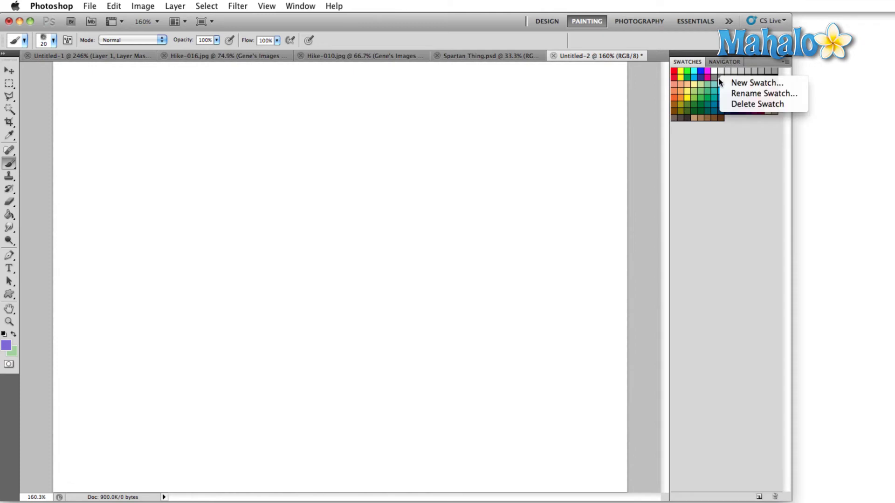
click(743, 105)
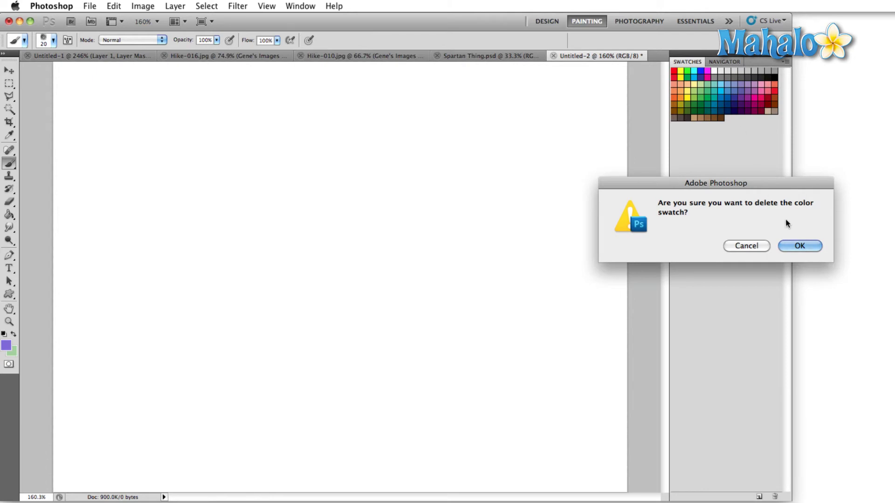
click(795, 245)
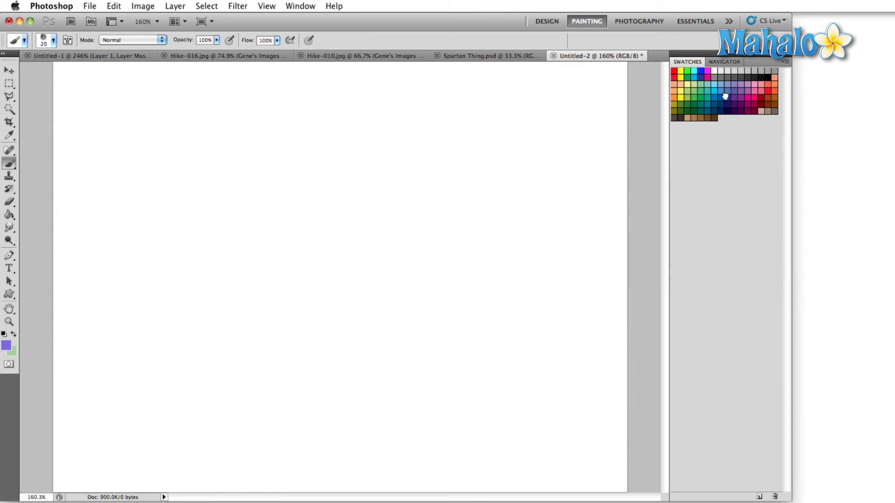
drag(725, 96, 776, 495)
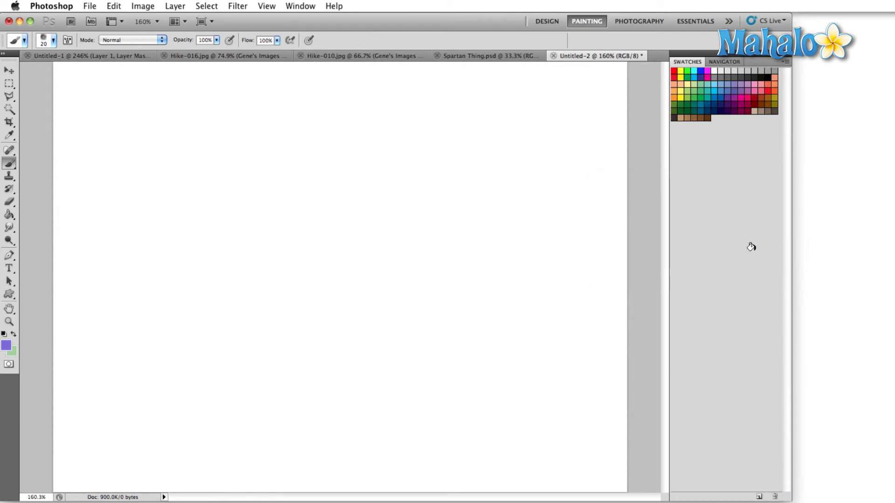
drag(699, 96, 760, 497)
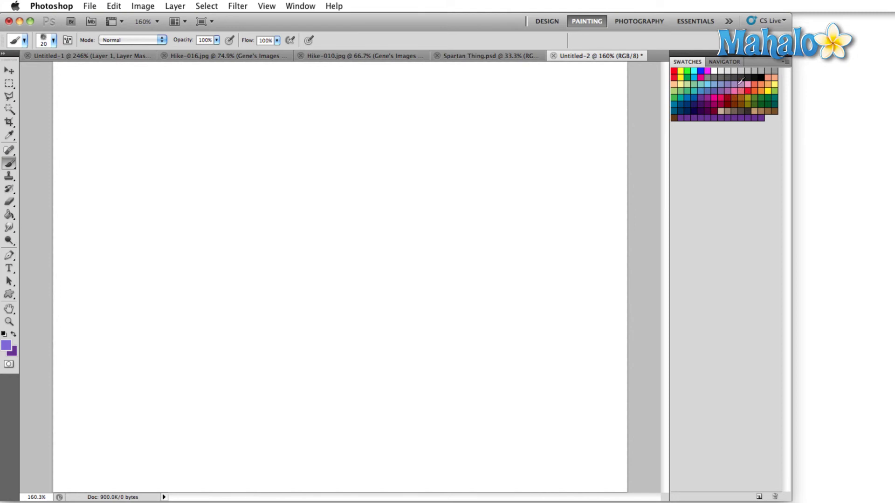
- Save the current swatches in the Color Swatches folder under the file name 'åß∂asd'
click(785, 60)
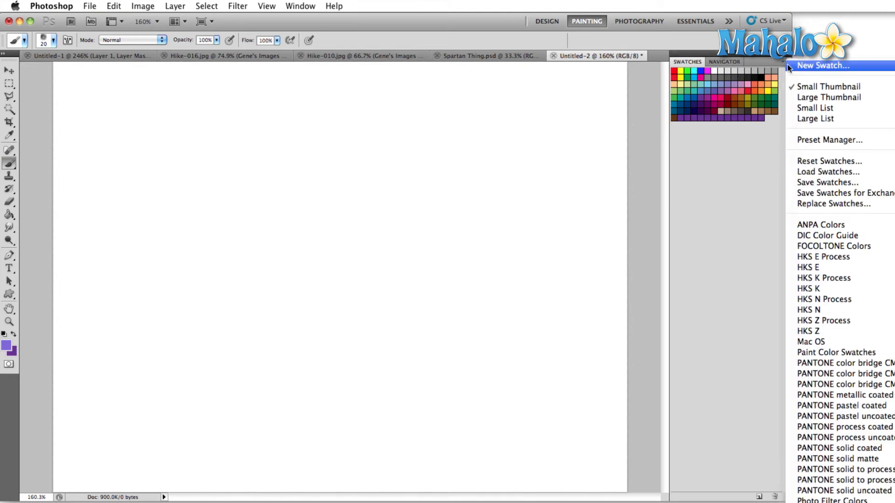
click(835, 185)
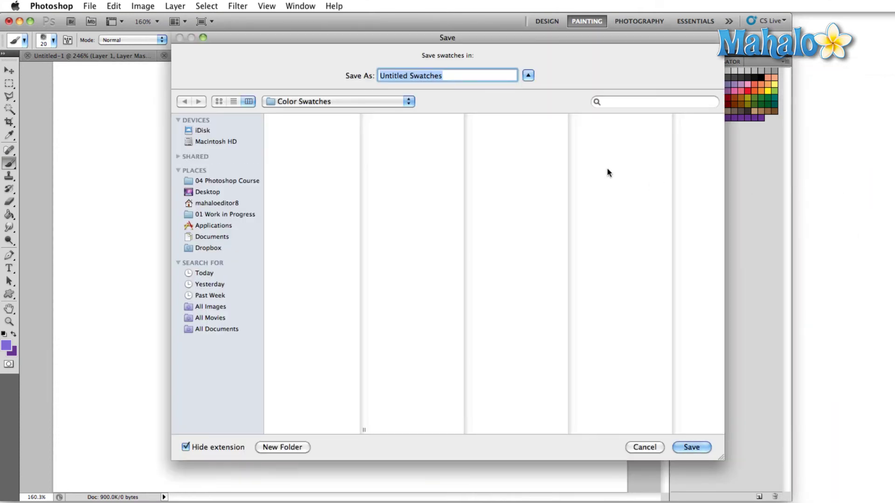
text(an)
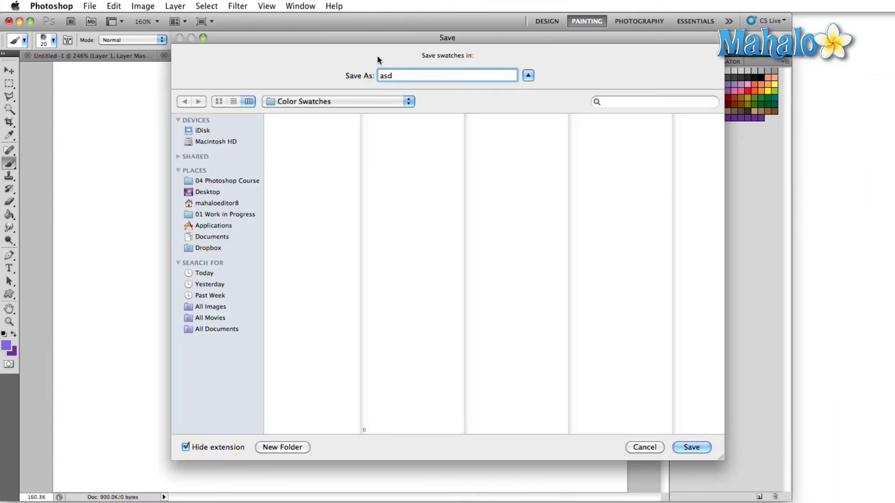
key(BackSpace)
key(BackSpace)
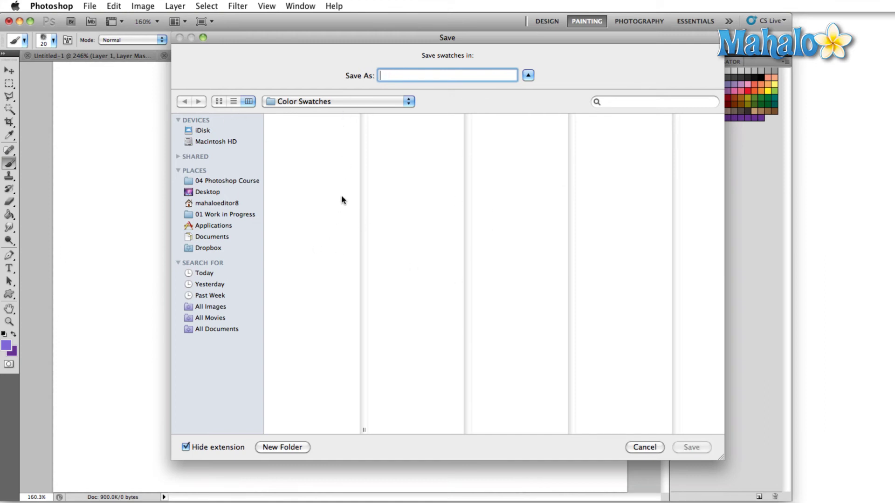
click(370, 104)
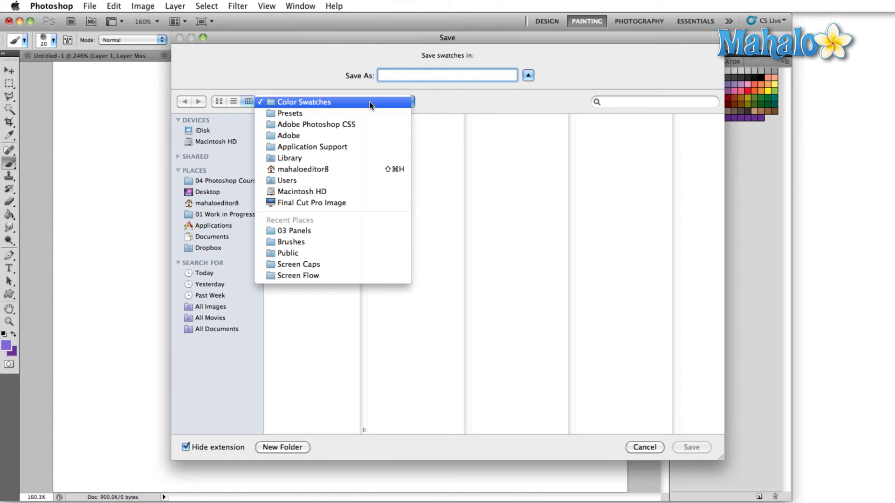
click(371, 104)
text(åß∂asd)
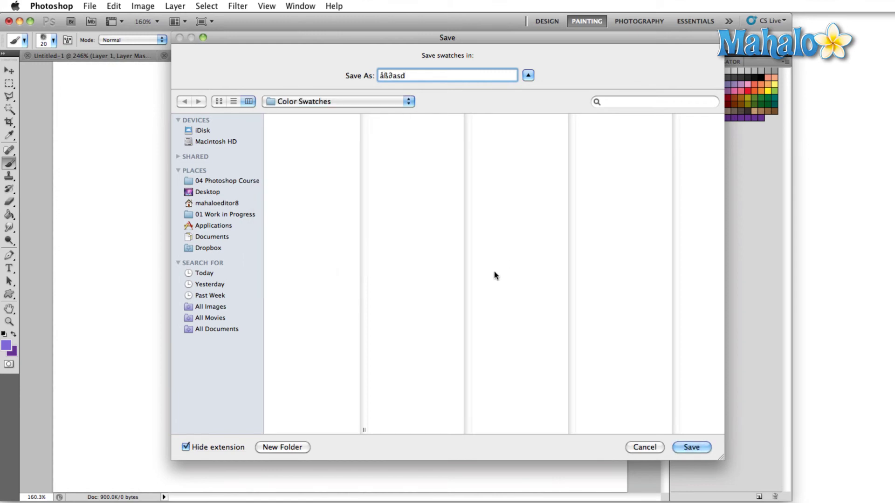
click(701, 446)
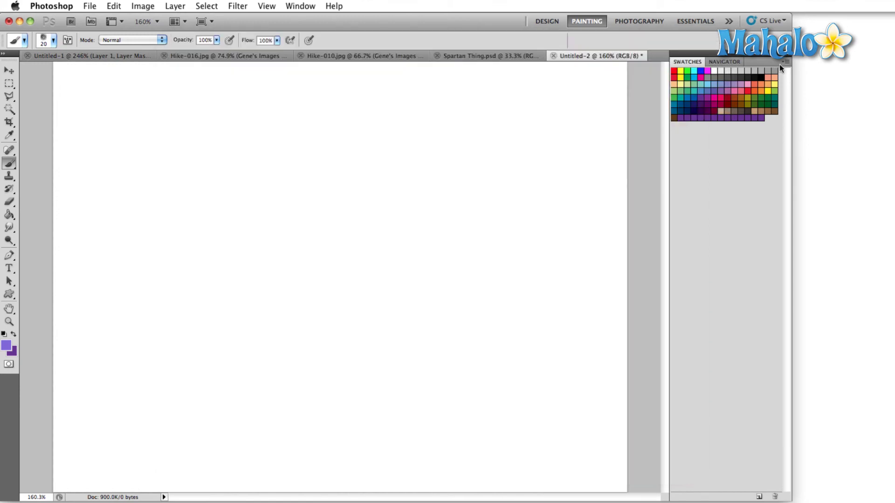
- Replace the current swatches with the ANPA Colors set
click(785, 62)
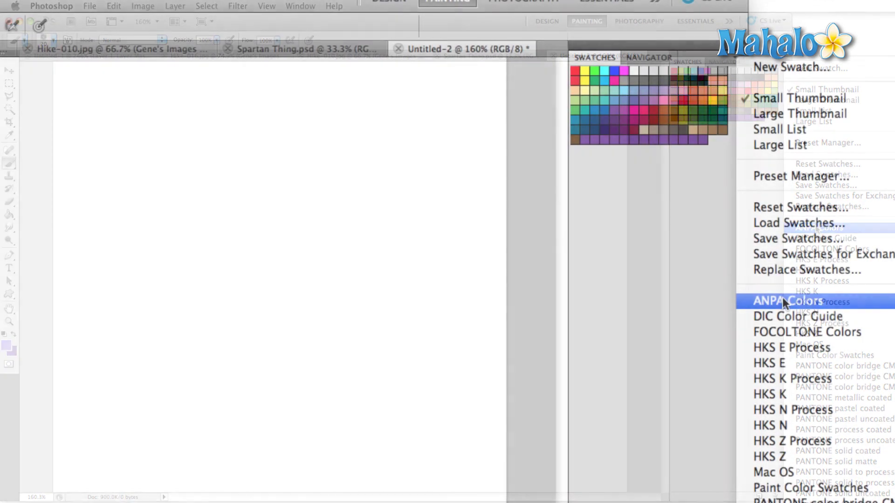
click(807, 255)
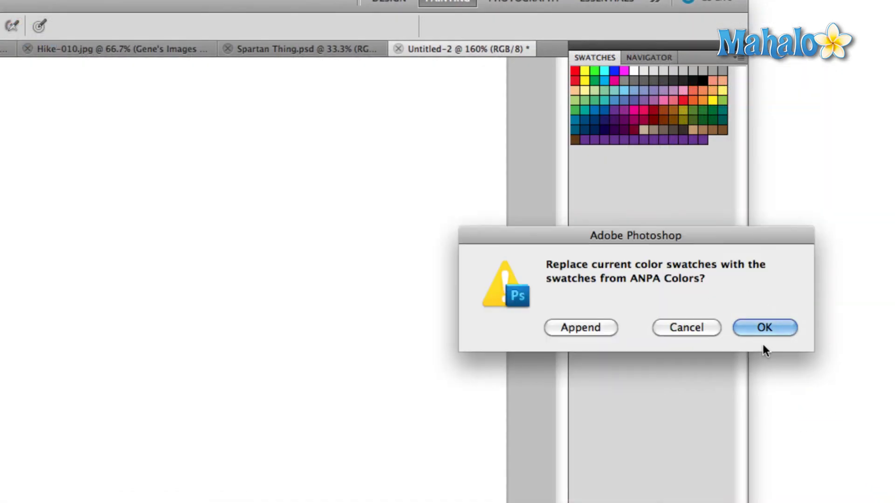
click(766, 331)
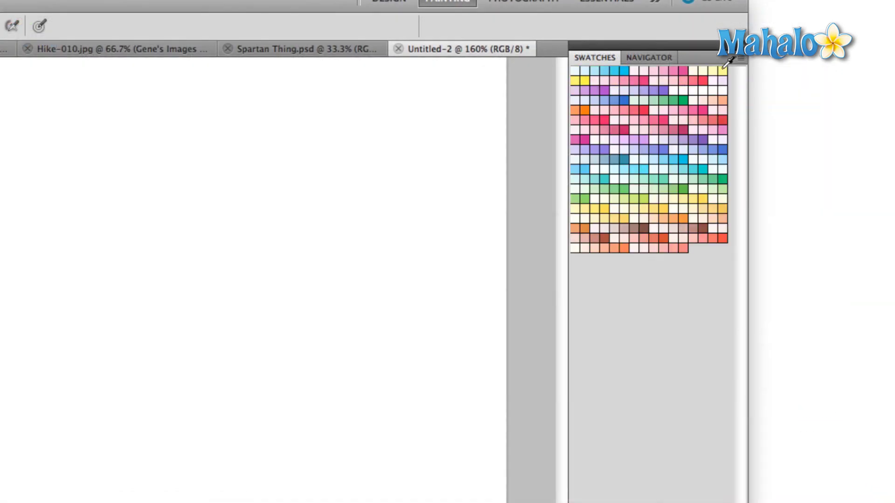
- Load åß∂asd.aco, appending its swatches below the ANPA Colors
click(739, 58)
click(776, 225)
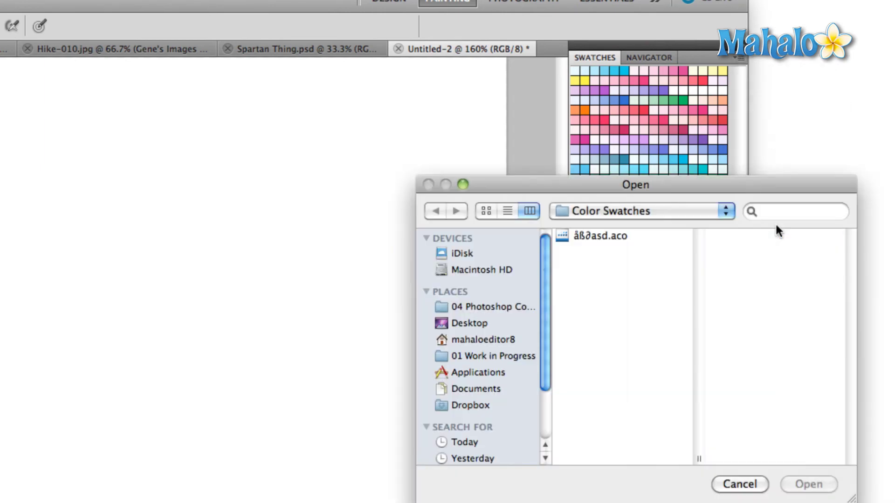
click(593, 239)
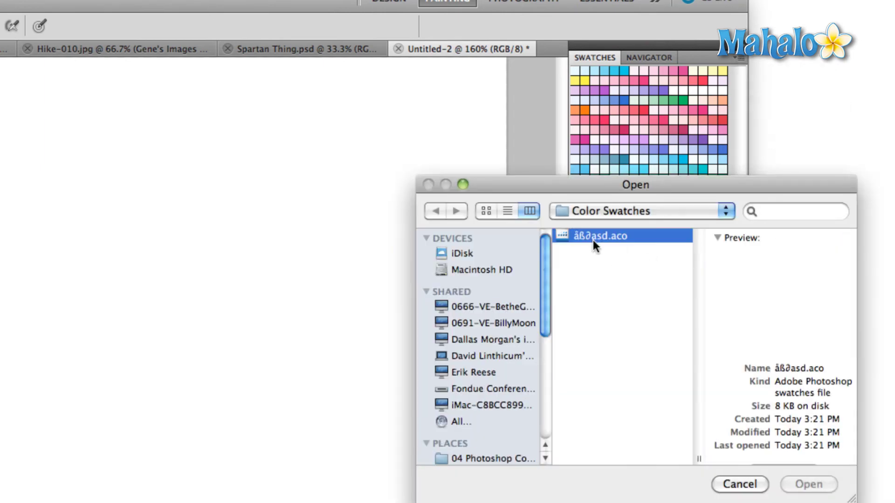
click(796, 484)
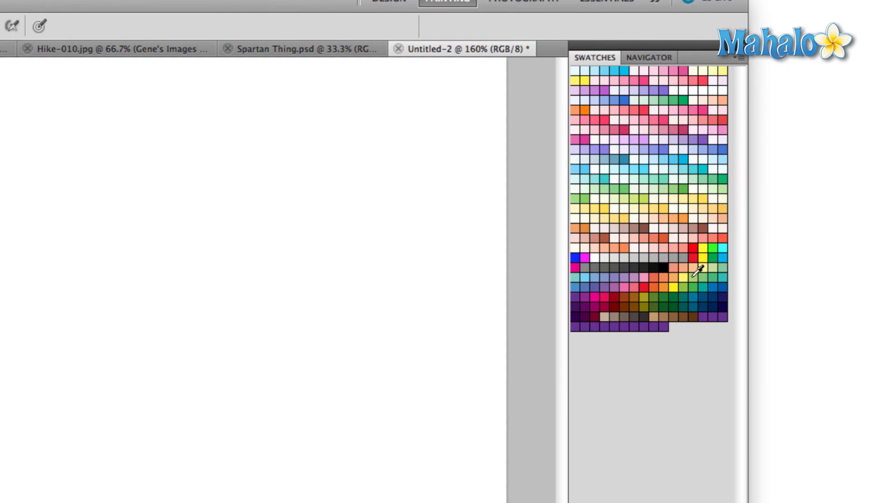